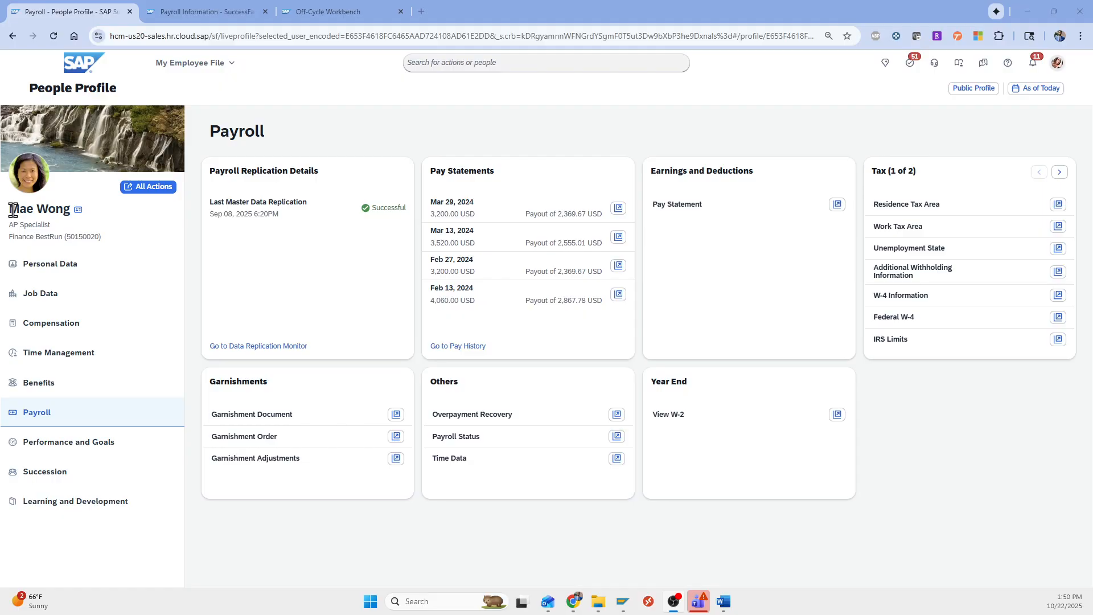
Highlight the employee's name on the Payroll profile page, then clear the selection
drag(11, 212, 65, 210)
click(67, 211)
click(203, 16)
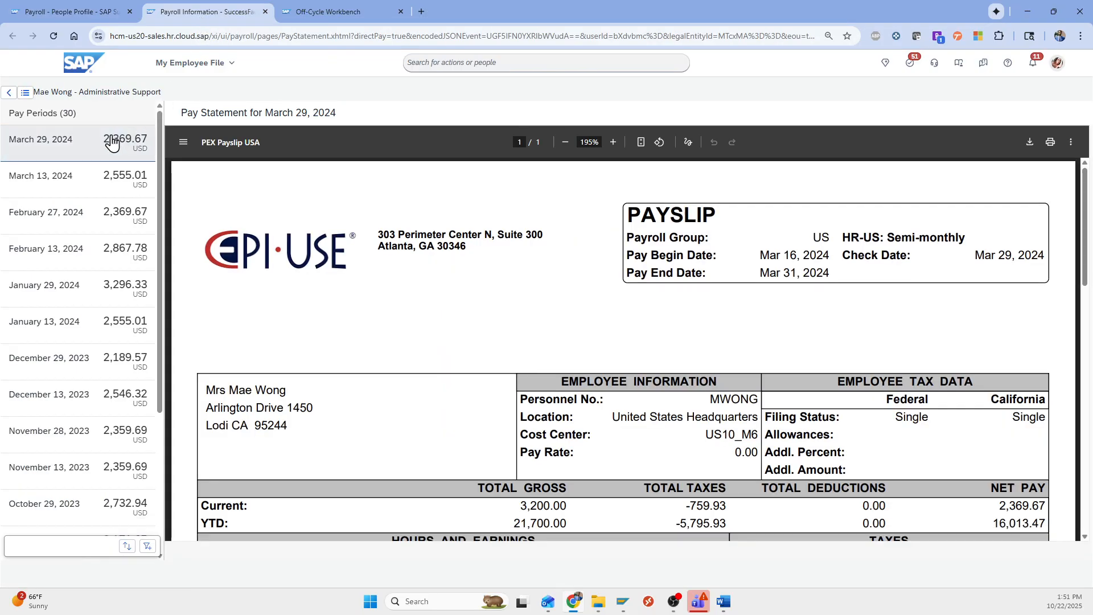
scroll(564, 386, down, 1)
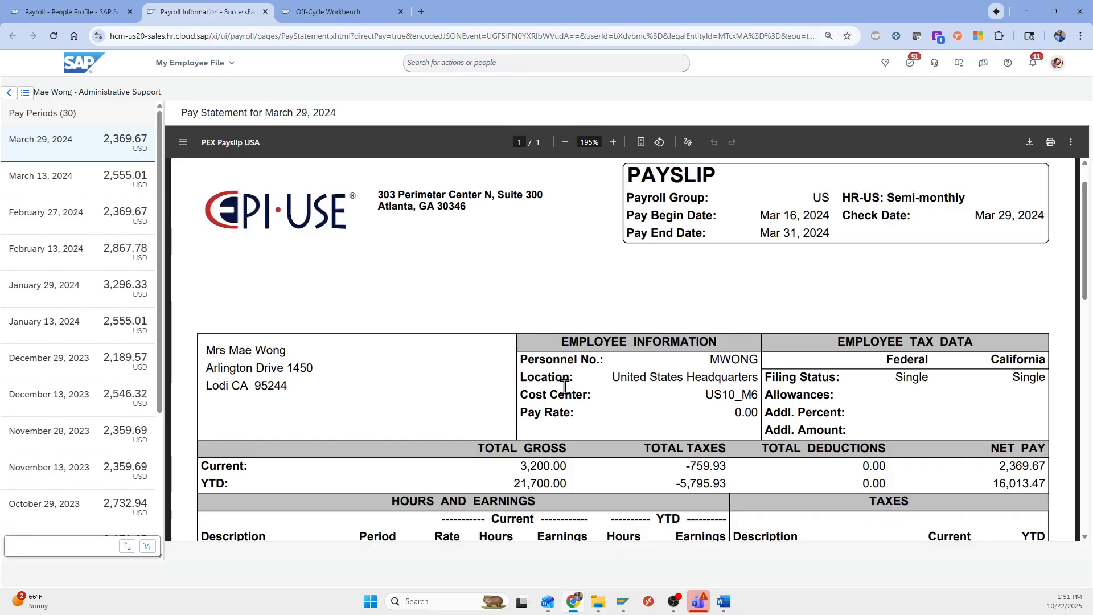
scroll(564, 386, down, 3)
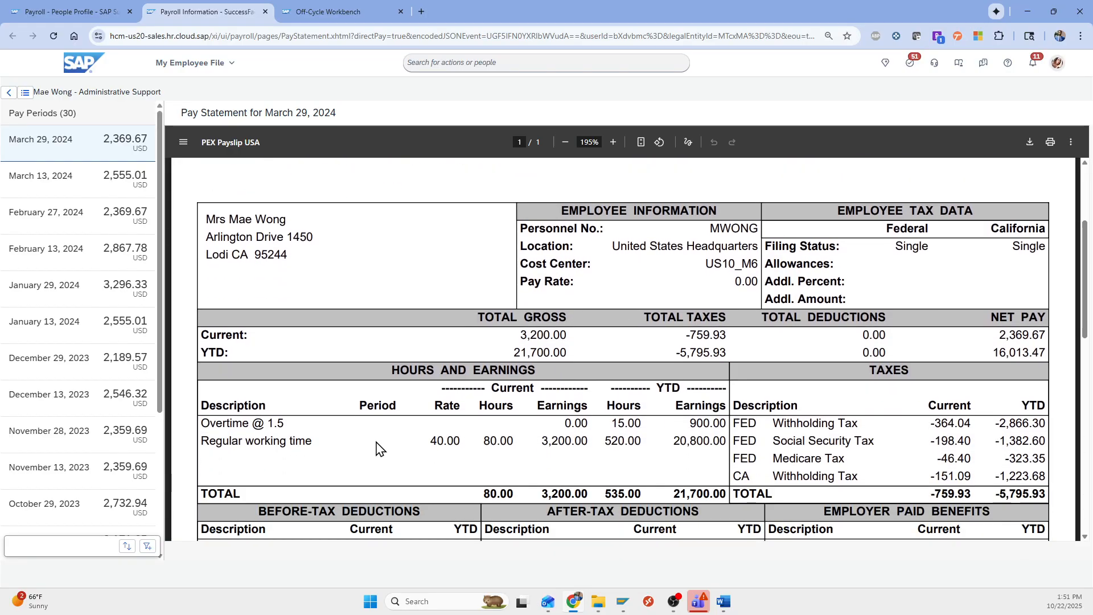
scroll(437, 441, down, 1)
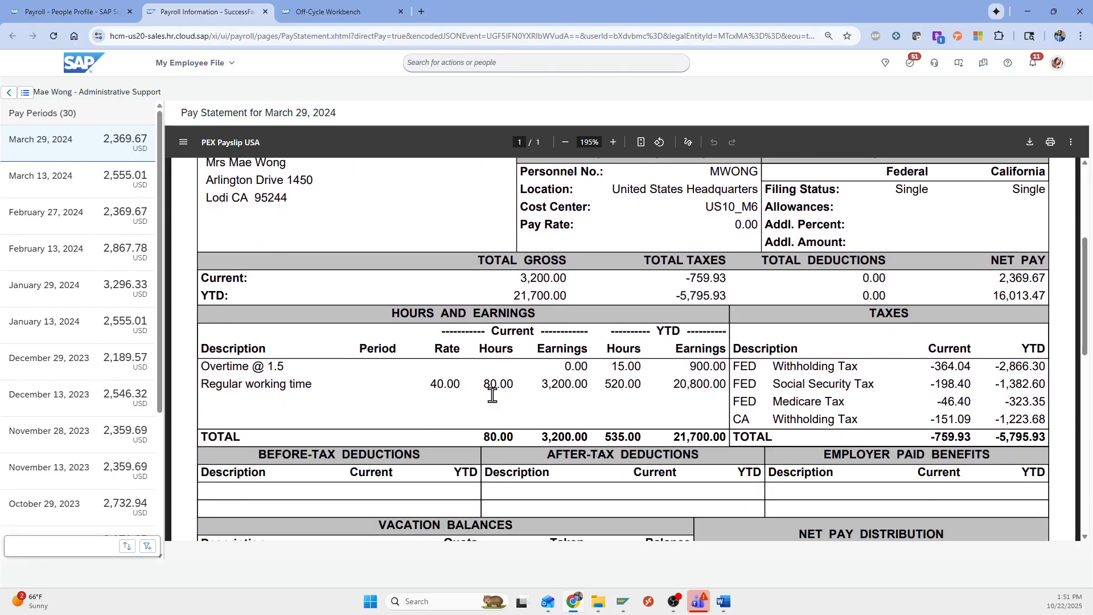
drag(483, 383, 512, 386)
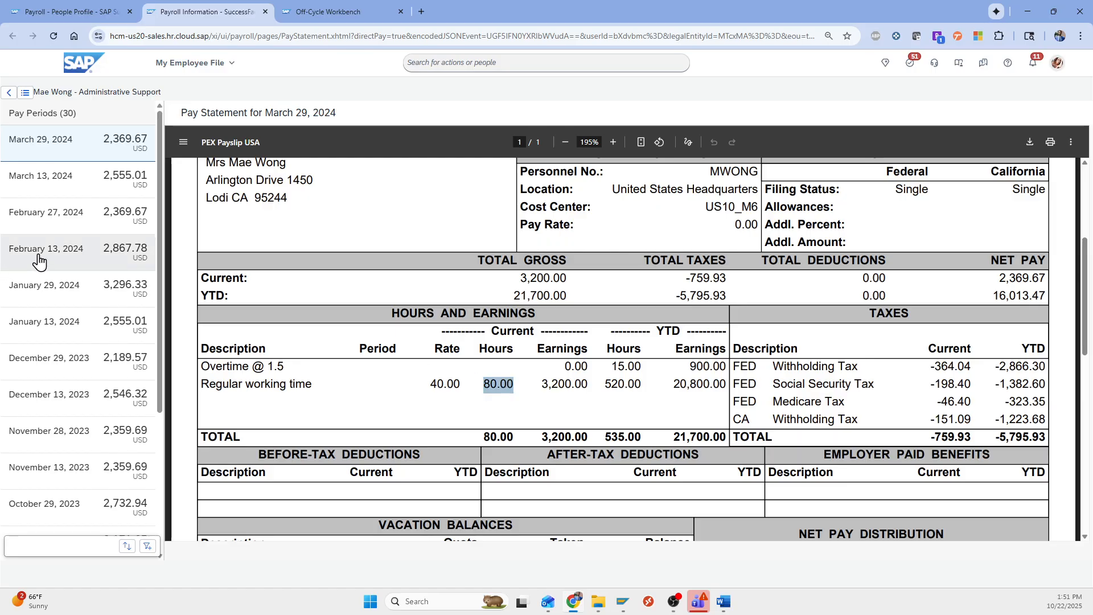
scroll(700, 285, up, 3)
scroll(774, 194, up, 1)
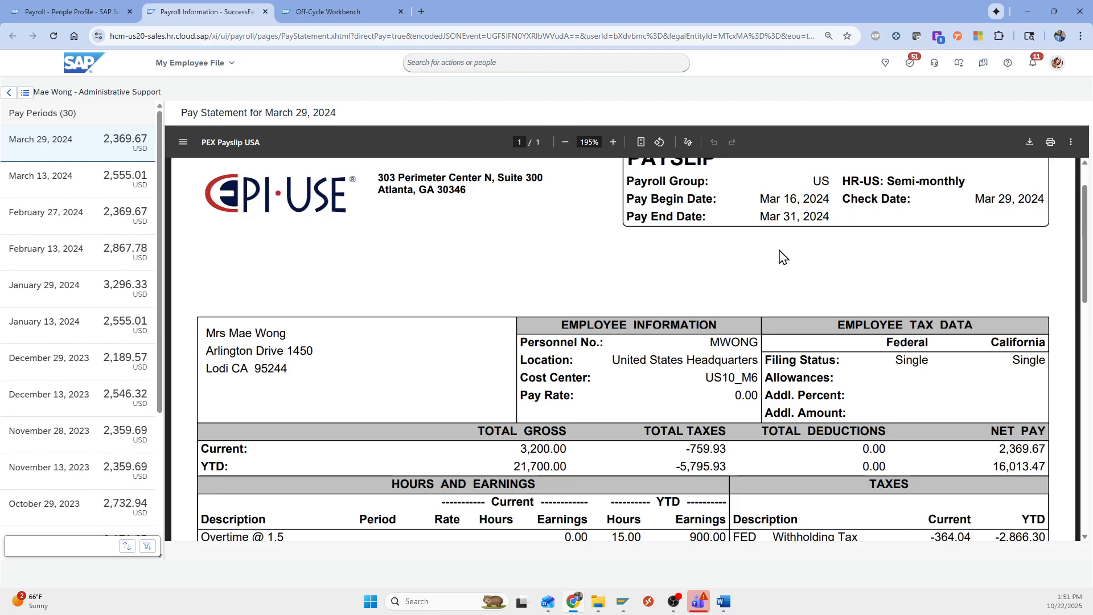
scroll(780, 259, down, 1)
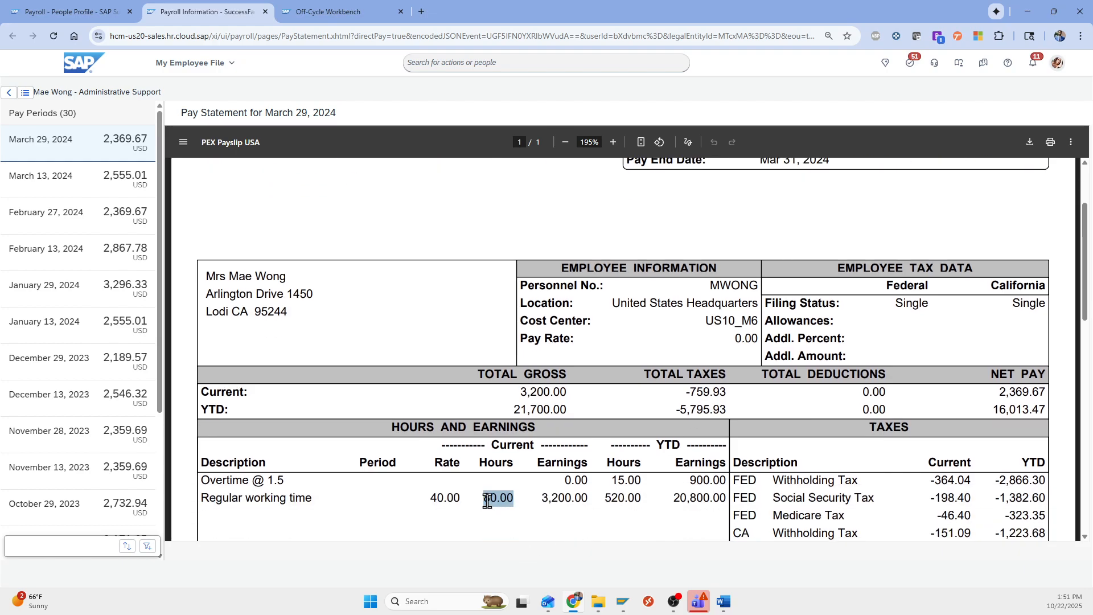
drag(495, 501, 705, 480)
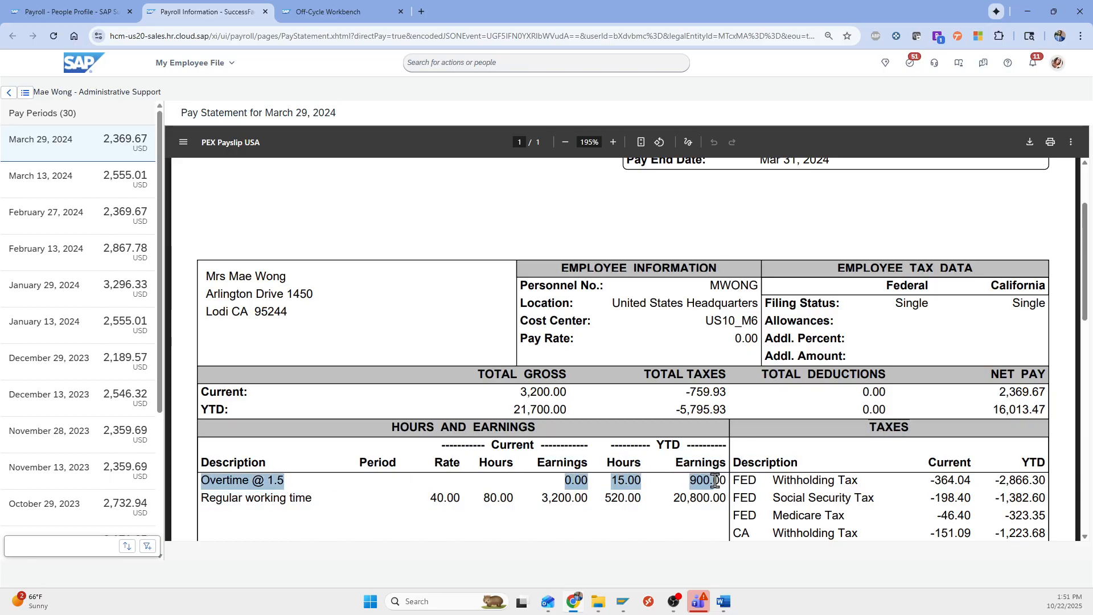
click(721, 480)
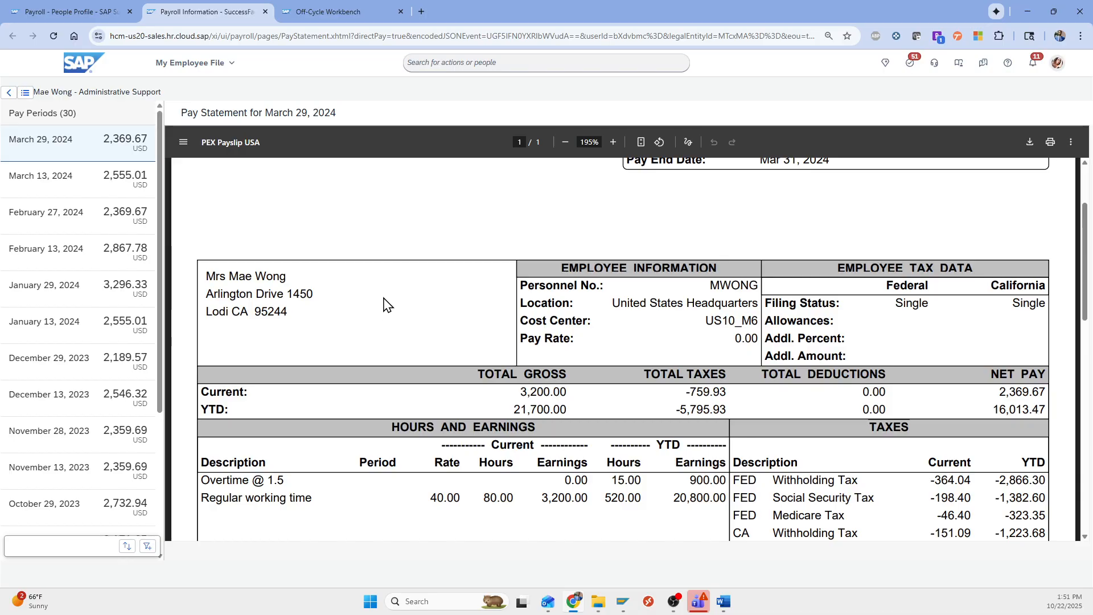
scroll(383, 306, up, 2)
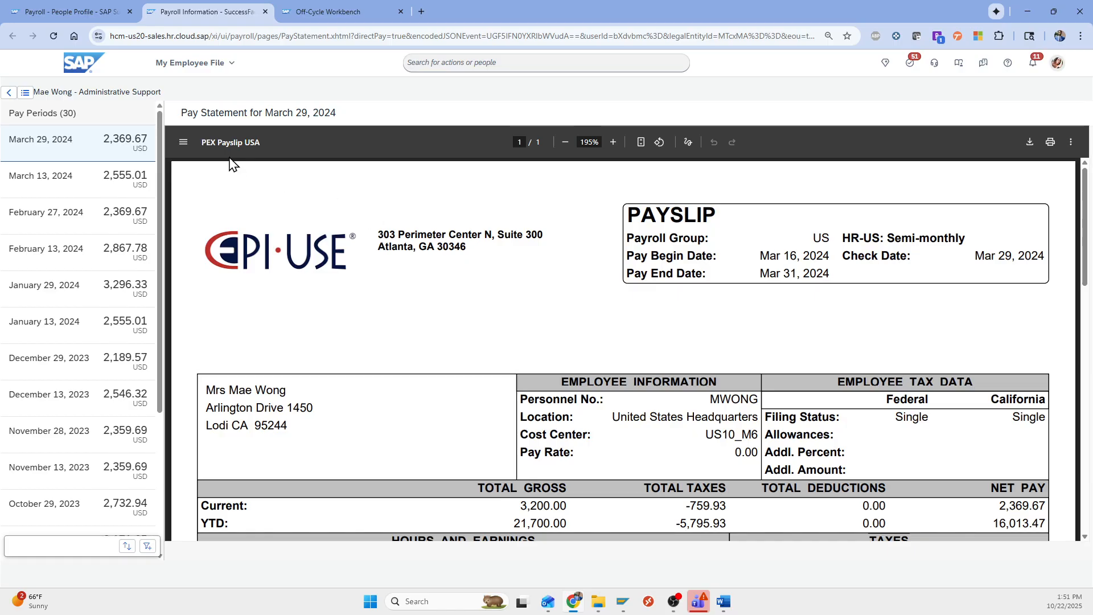
click(83, 17)
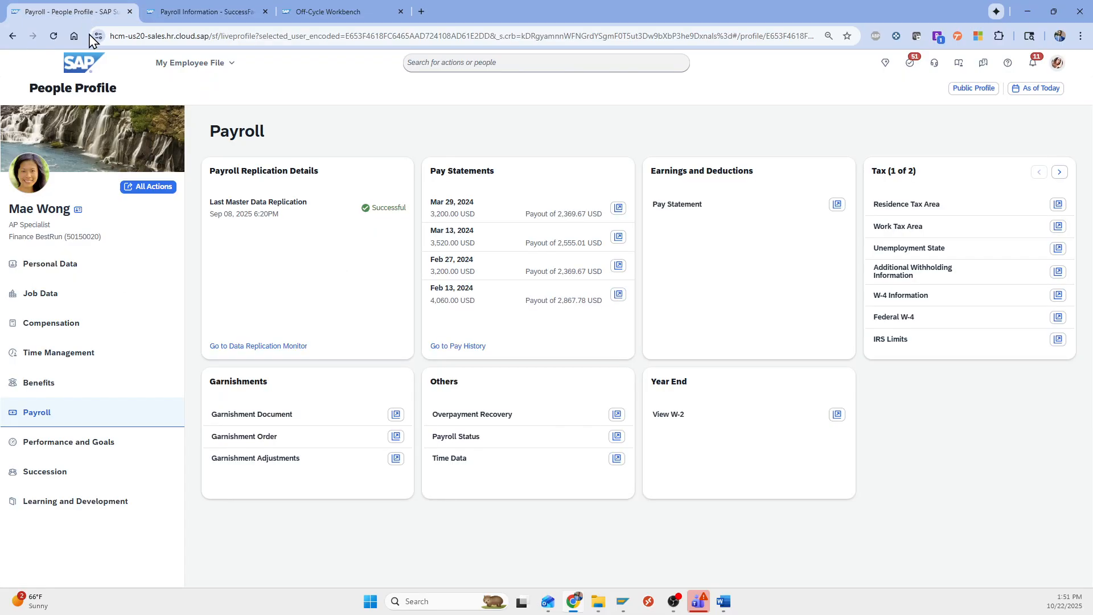
Open the employee's Oct 20–26, 2025 time sheet from the Time Management links
click(97, 363)
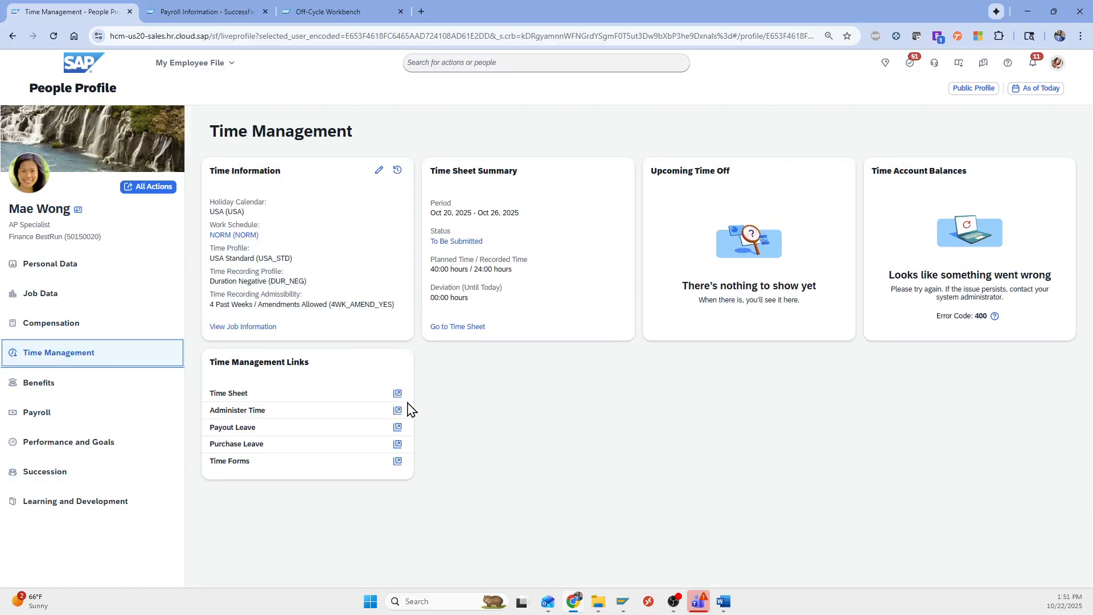
click(398, 394)
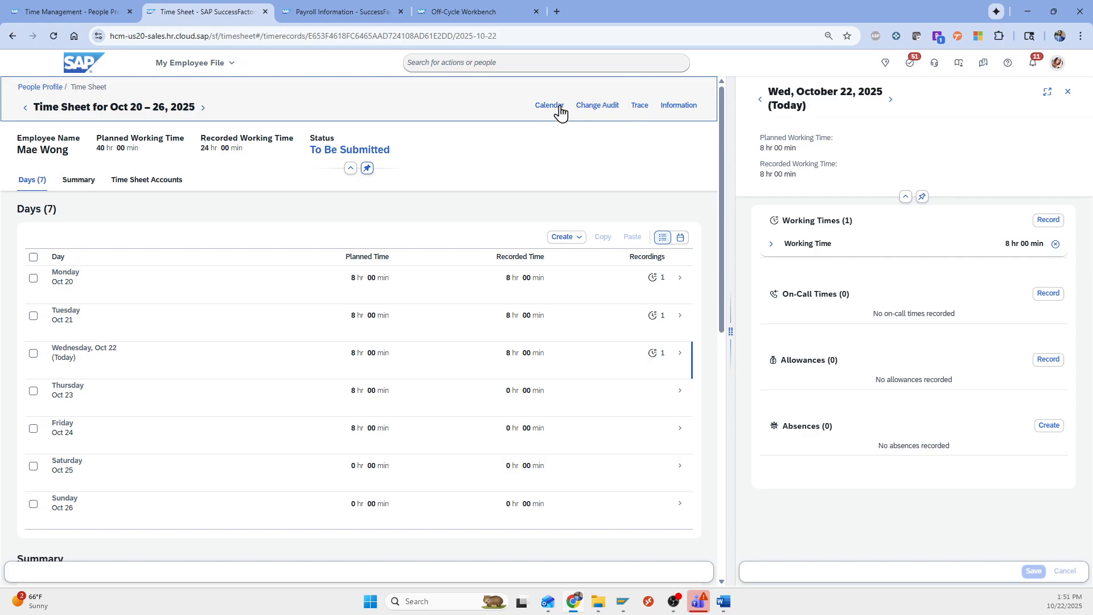
Pick March 18, 2024 in the calendar to load that week's time sheet
click(559, 108)
scroll(541, 200, up, 1)
click(561, 187)
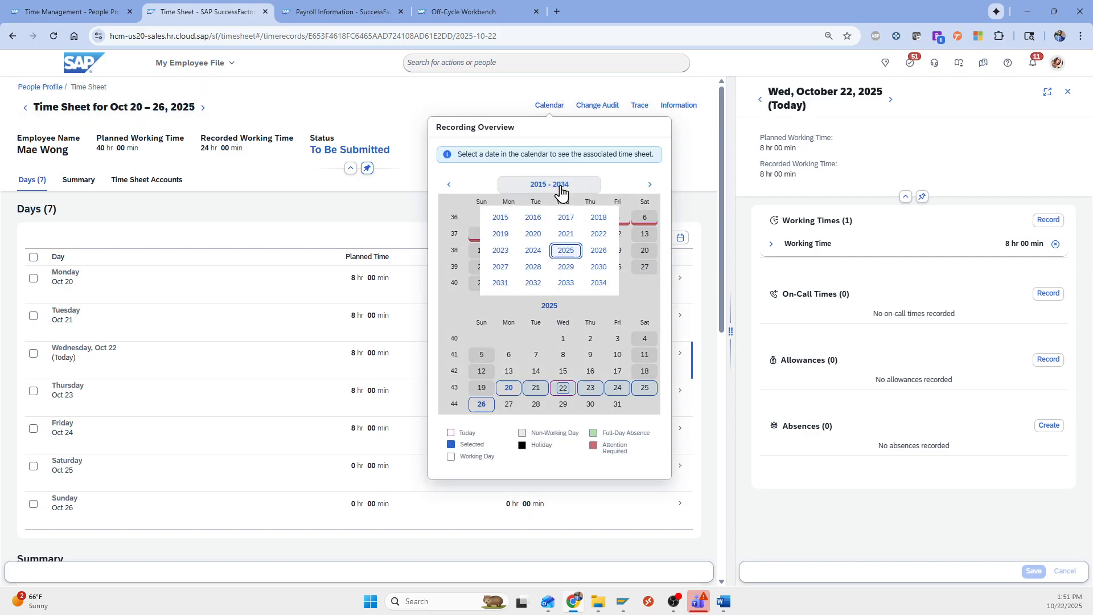
click(533, 250)
click(537, 187)
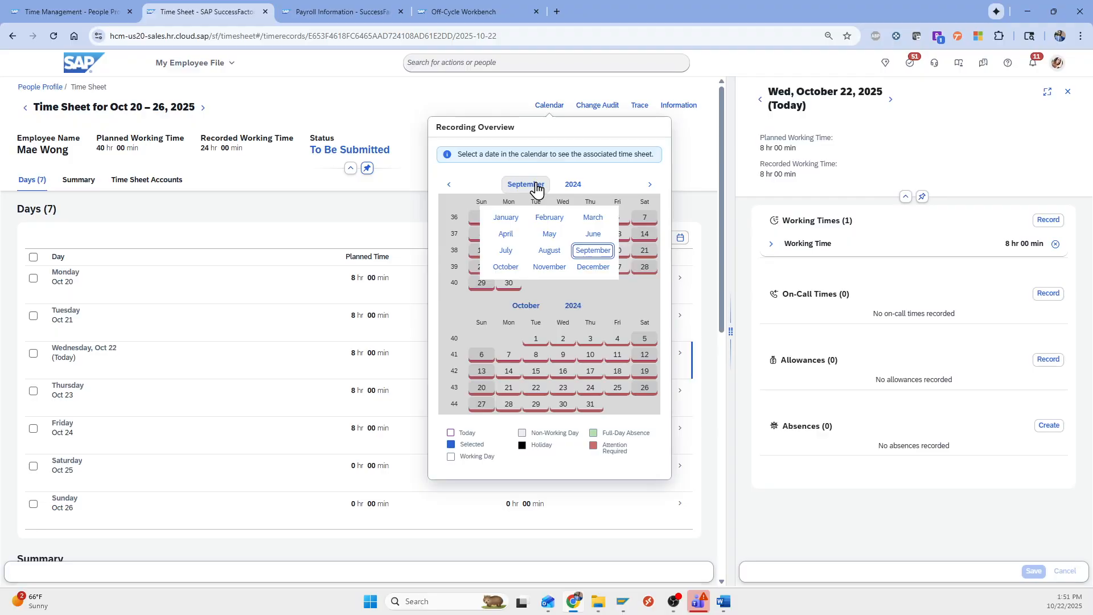
click(592, 219)
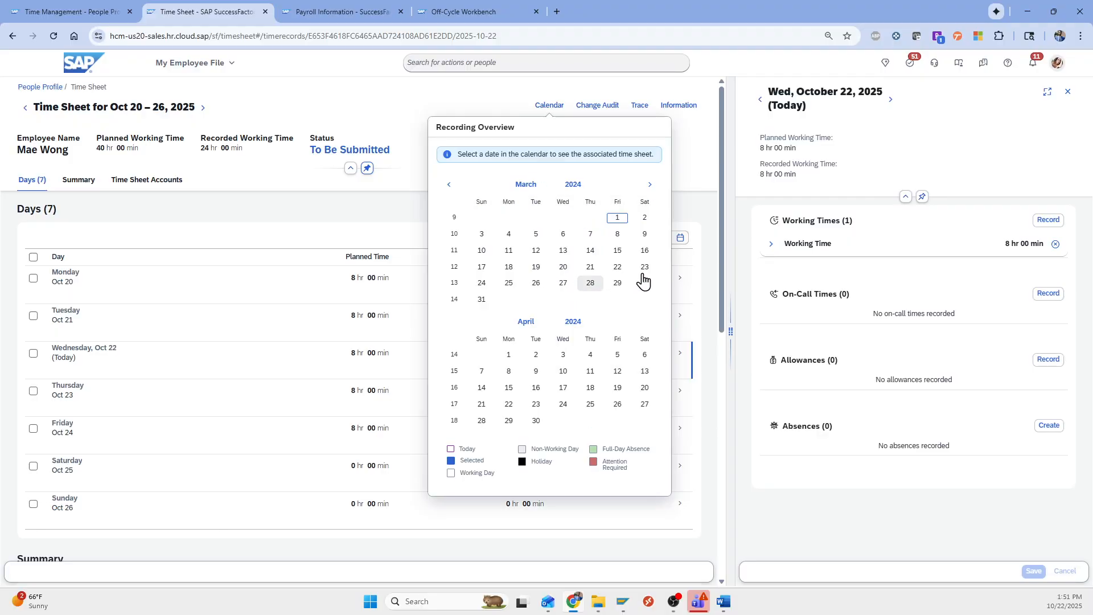
click(509, 268)
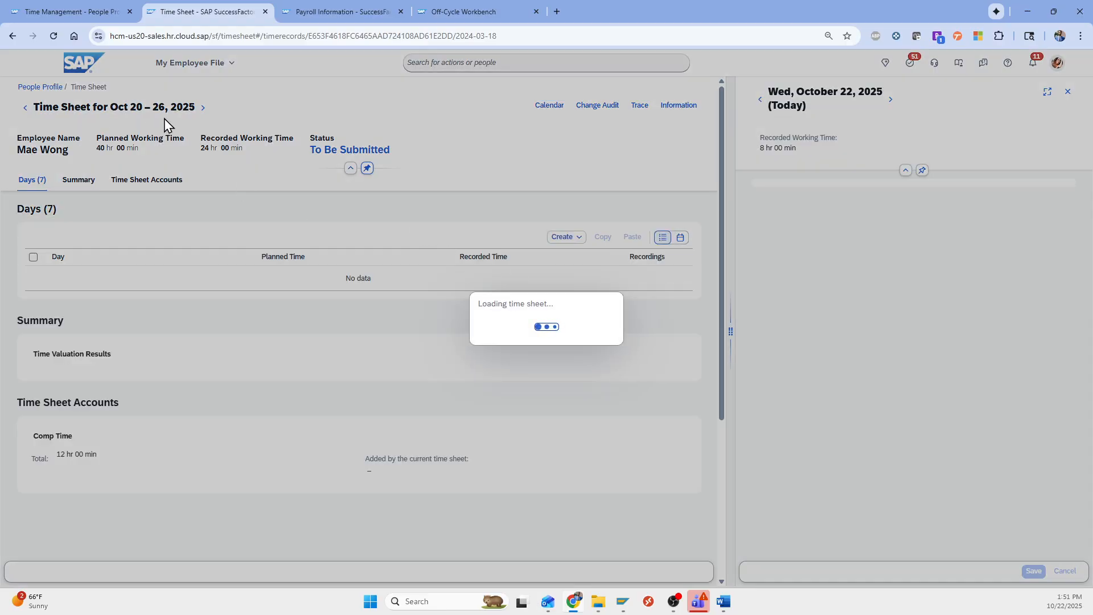
Show Saturday, March 23's details on the Mar 18–24, 2024 time sheet, with 8 hours worked
scroll(178, 483, down, 1)
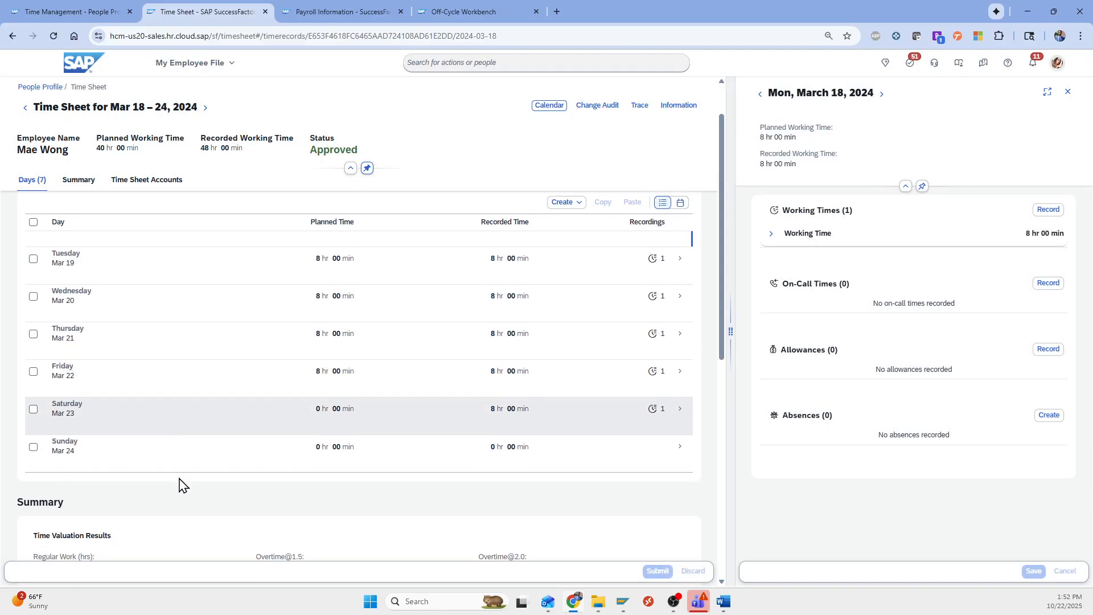
click(501, 416)
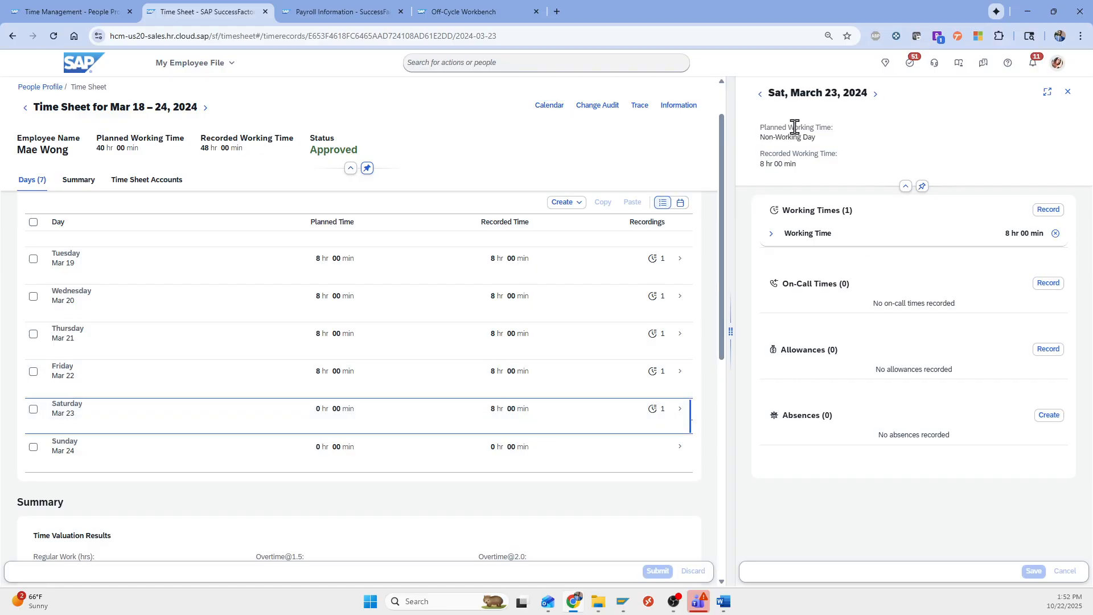
drag(793, 93, 848, 92)
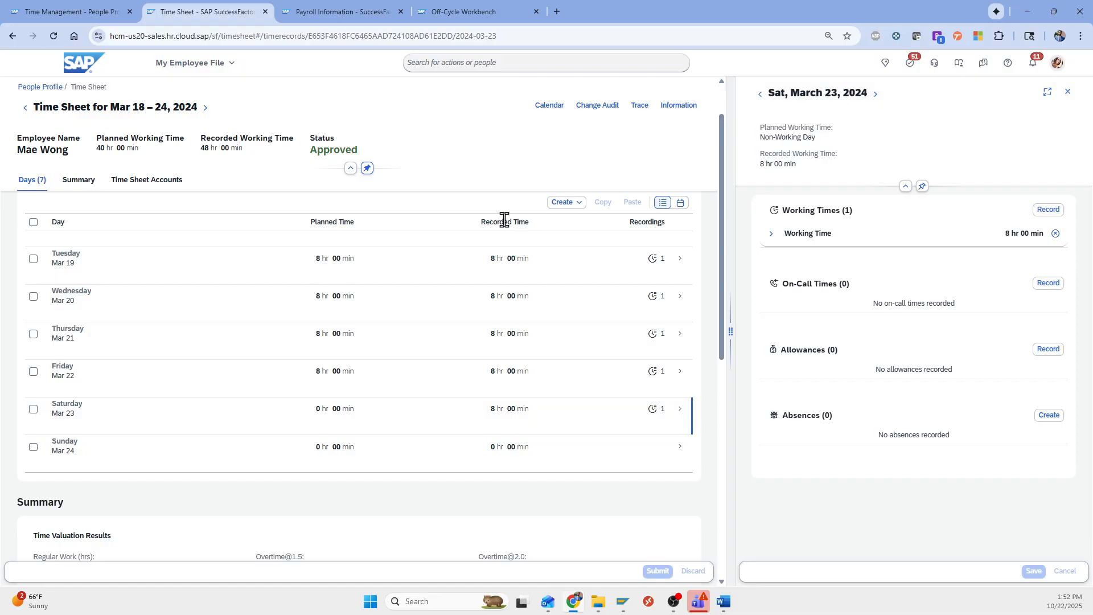
scroll(563, 433, down, 2)
drag(294, 452, 255, 455)
scroll(254, 461, up, 3)
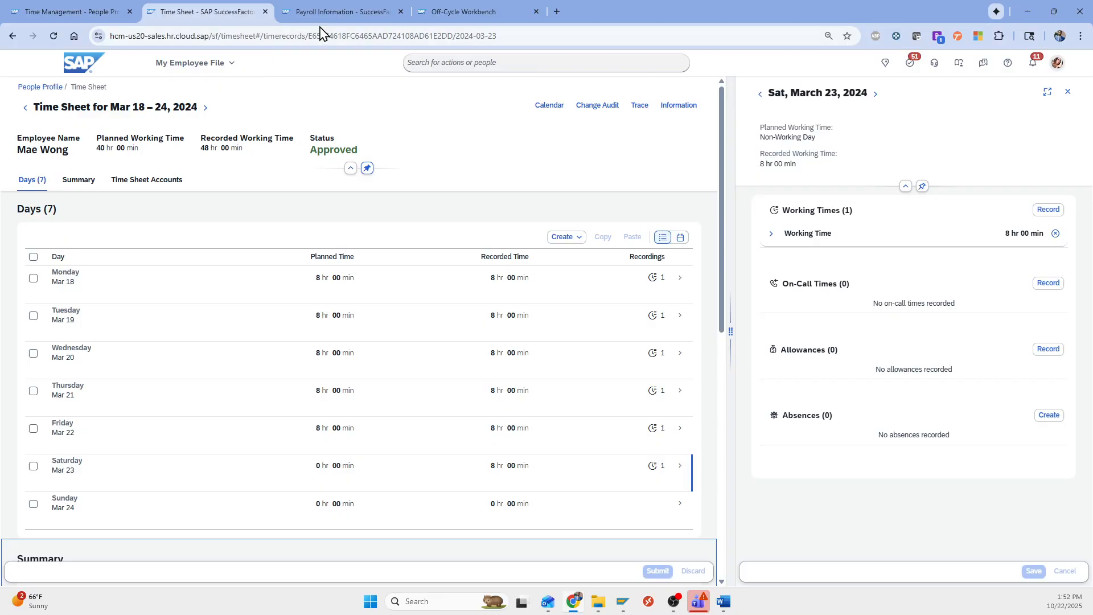
Return to SuccessFactors Home, scroll to the Payroll tiles, then go to the Off-Cycle Workbench
click(63, 12)
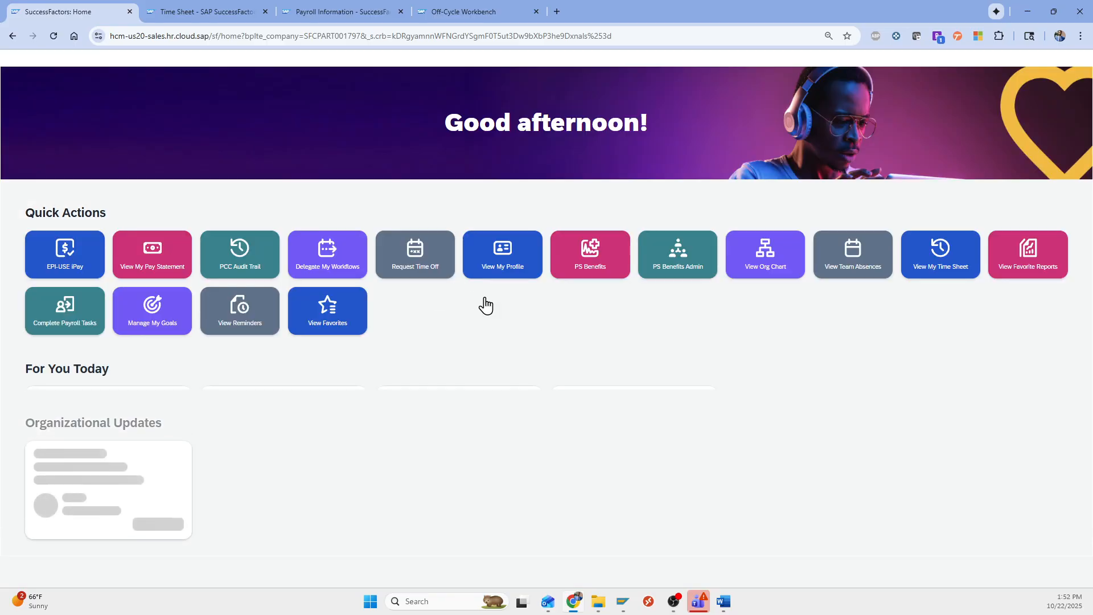
scroll(485, 304, down, 2)
scroll(512, 302, down, 7)
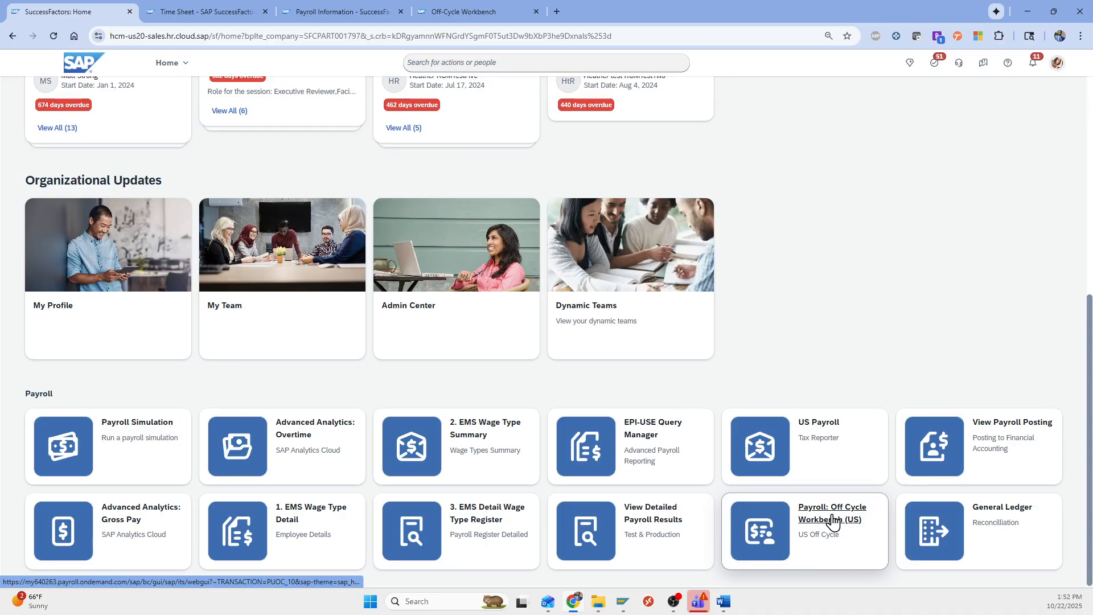
click(478, 13)
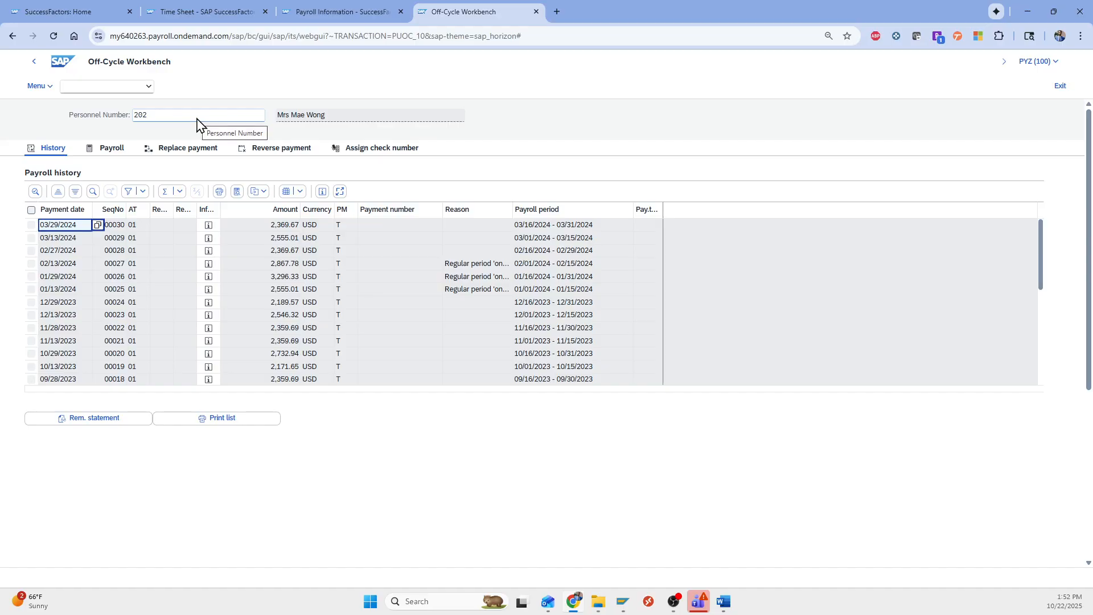
click(145, 117)
drag(155, 118, 139, 117)
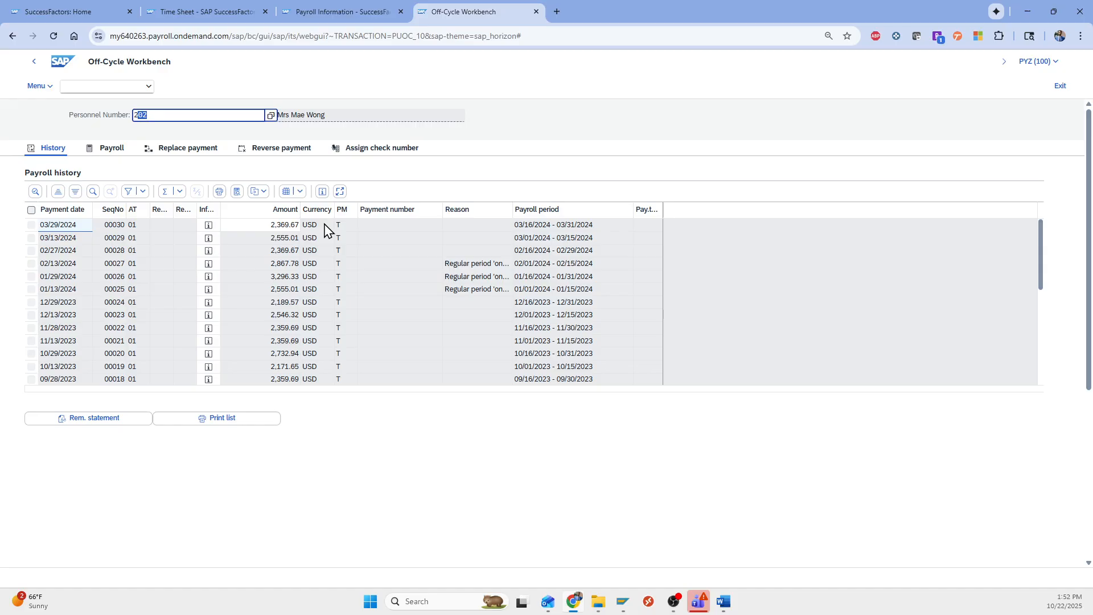
click(31, 226)
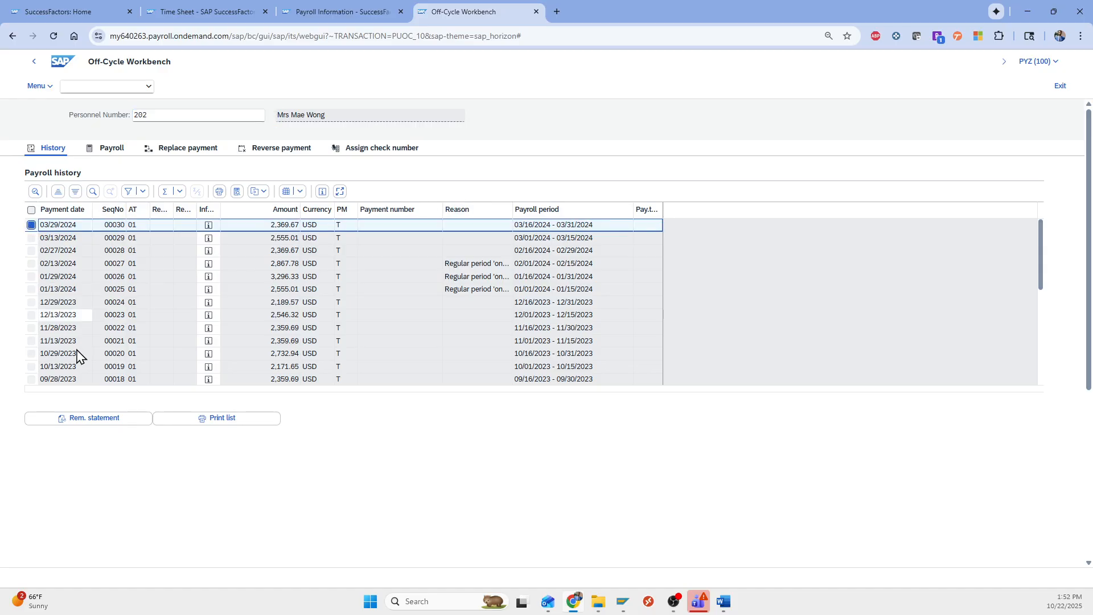
click(104, 427)
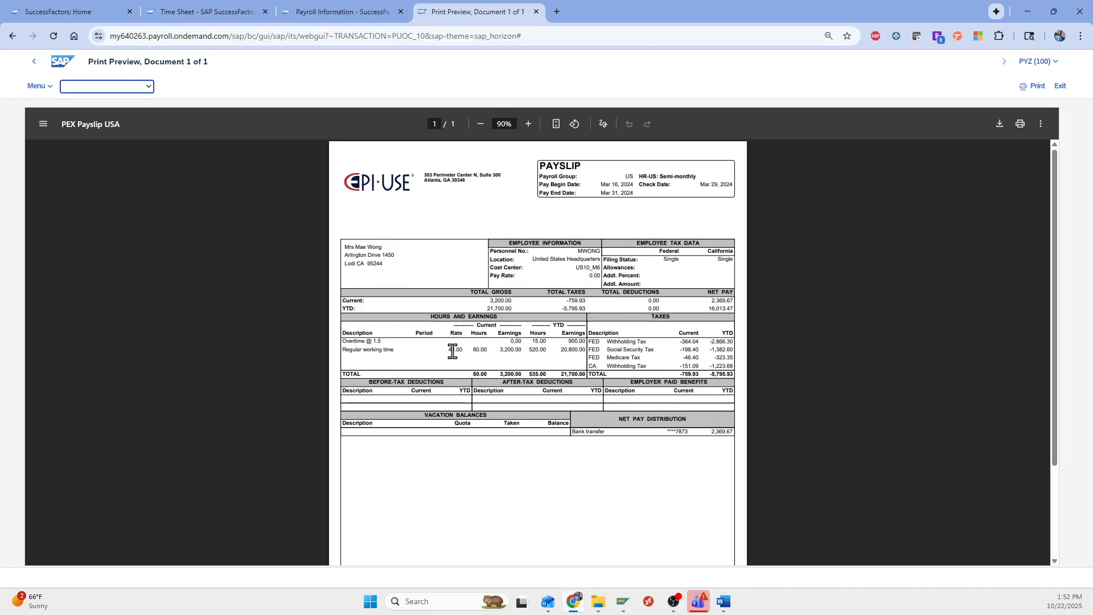
drag(450, 350, 514, 342)
click(522, 342)
click(31, 66)
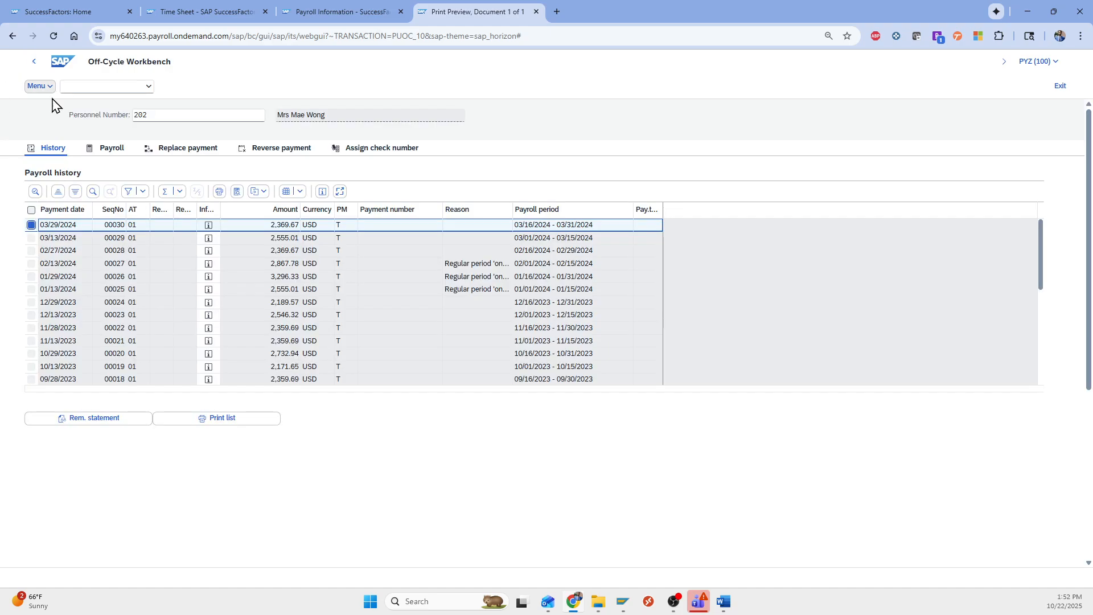
Run an Adjustment payment payroll with payment date 04/01/2024, producing 208.51 USD
click(114, 153)
click(260, 194)
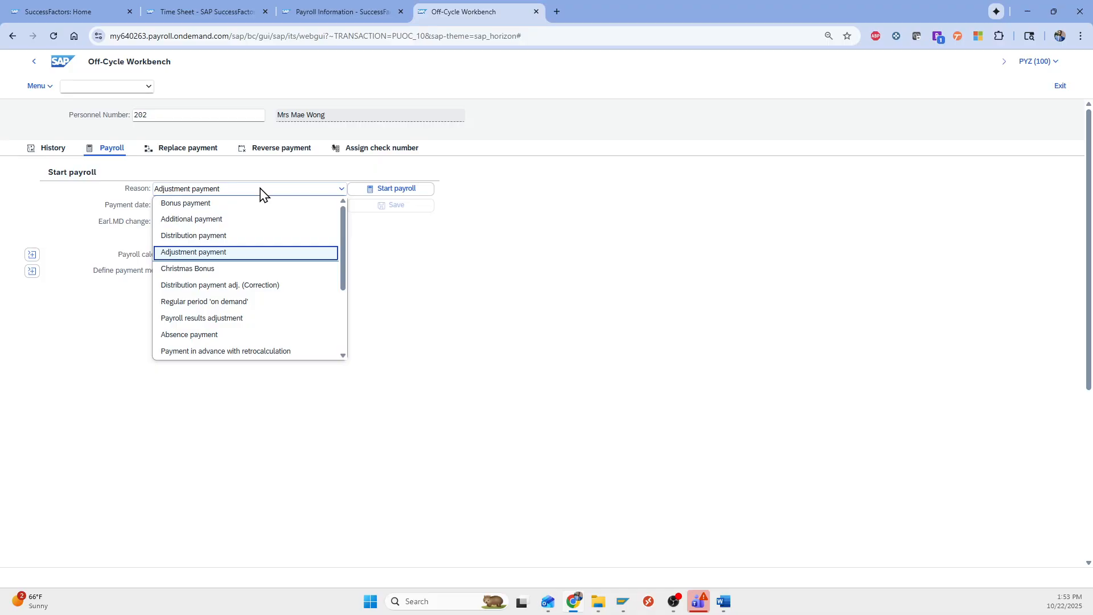
click(197, 261)
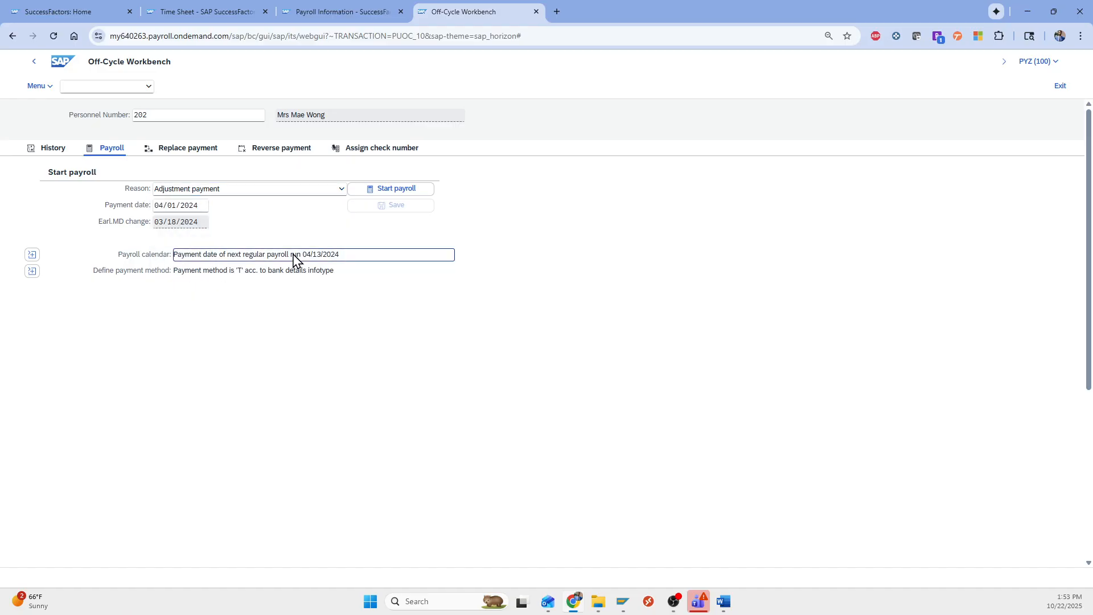
click(200, 210)
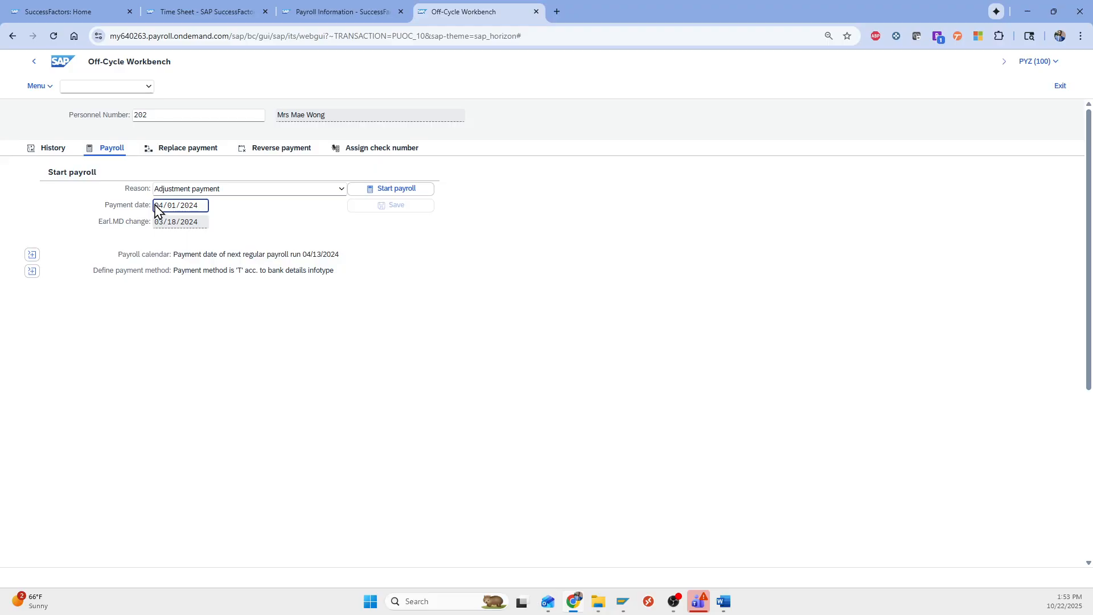
drag(158, 211, 214, 212)
click(190, 210)
click(418, 193)
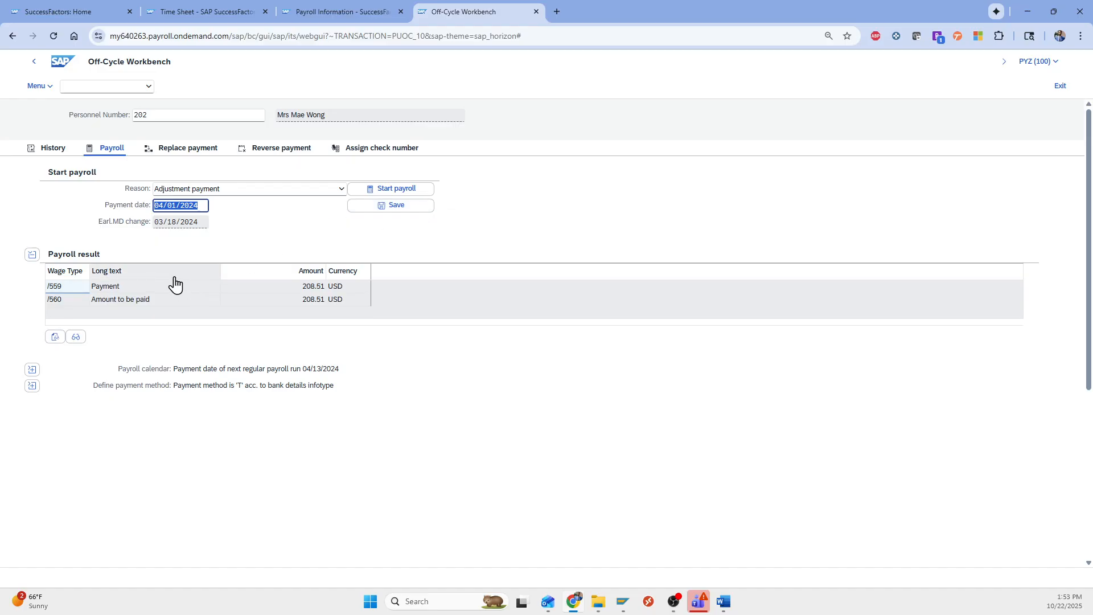
click(58, 289)
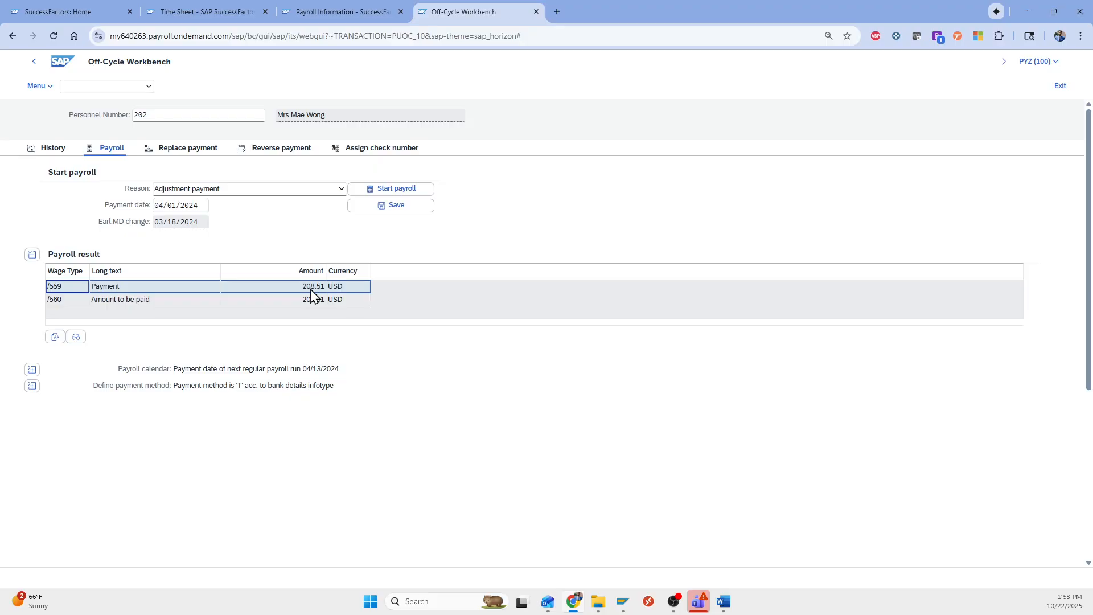
click(55, 339)
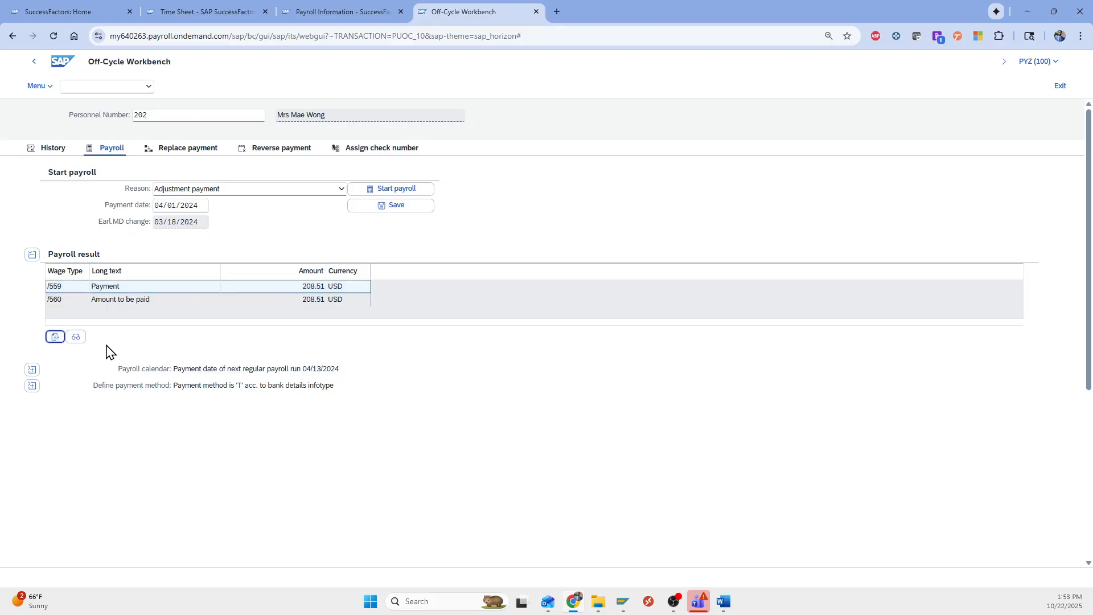
click(54, 337)
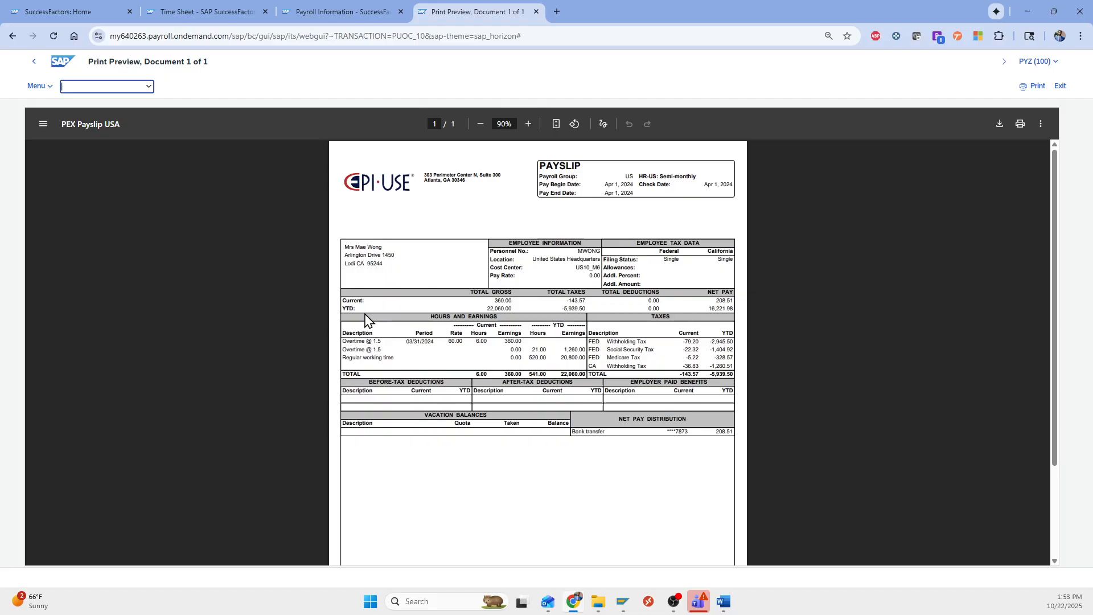
drag(406, 342, 437, 342)
click(435, 342)
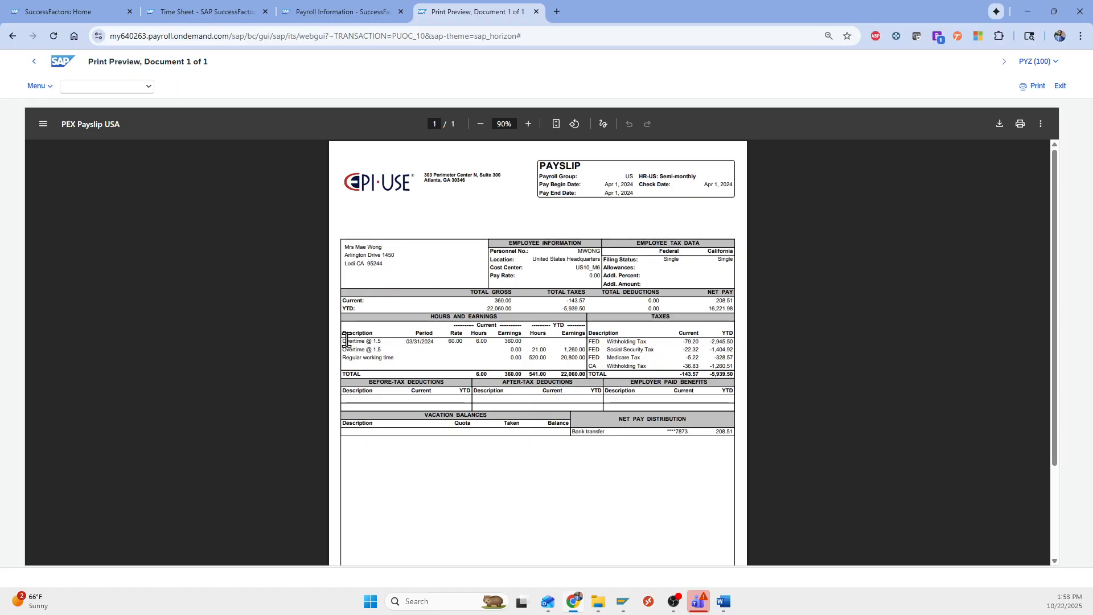
drag(351, 340, 354, 341)
click(481, 340)
drag(717, 432, 734, 432)
drag(524, 340, 504, 340)
click(502, 341)
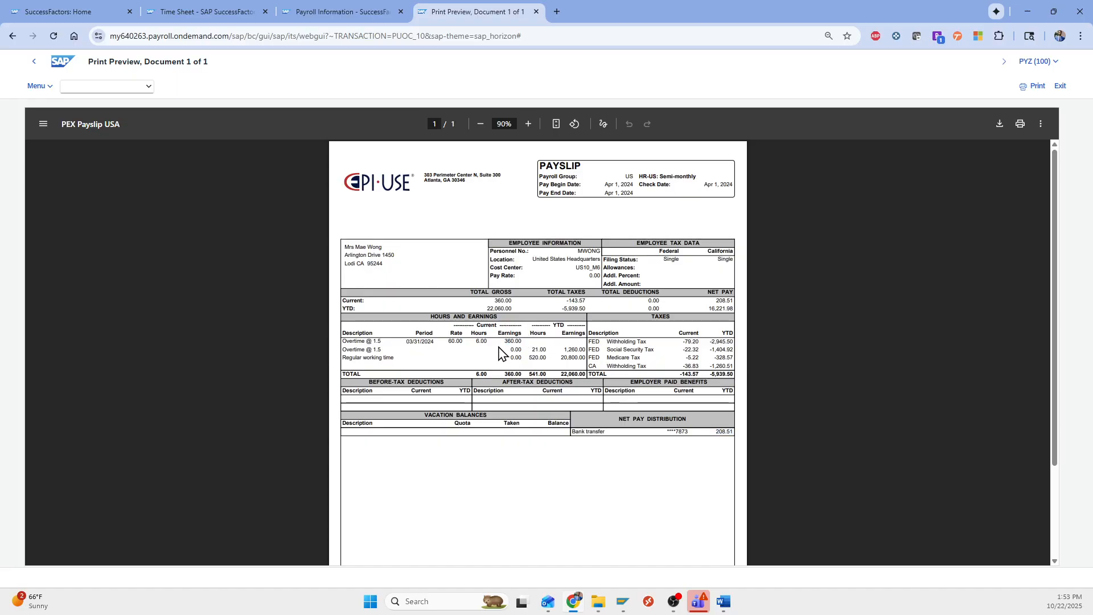
click(35, 62)
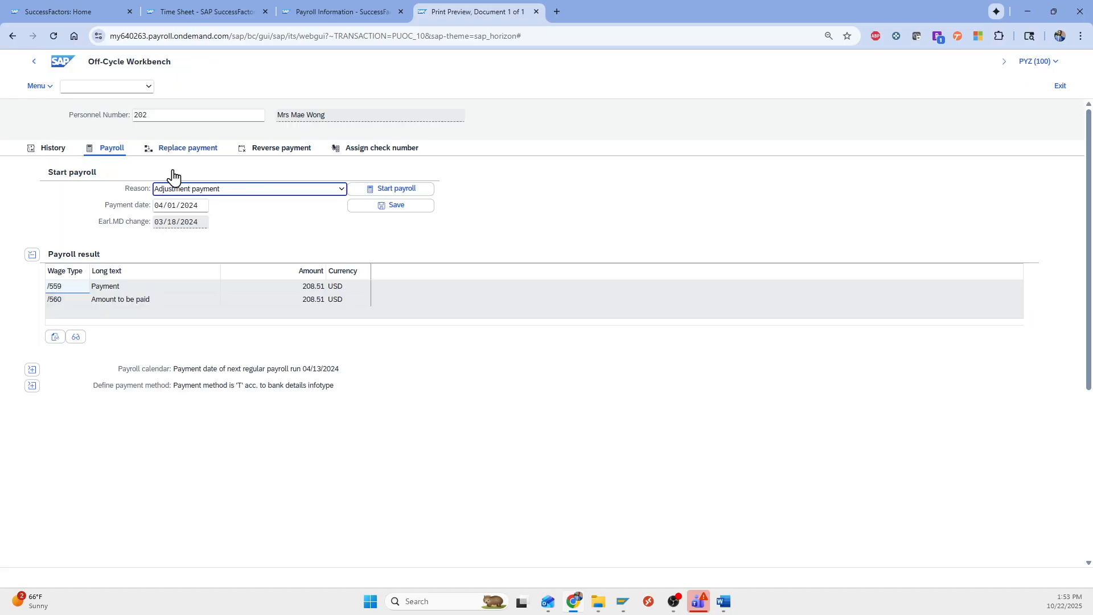
Save the 208.51 USD adjustment run and select its 04/01/2024 row in the payroll history
click(392, 210)
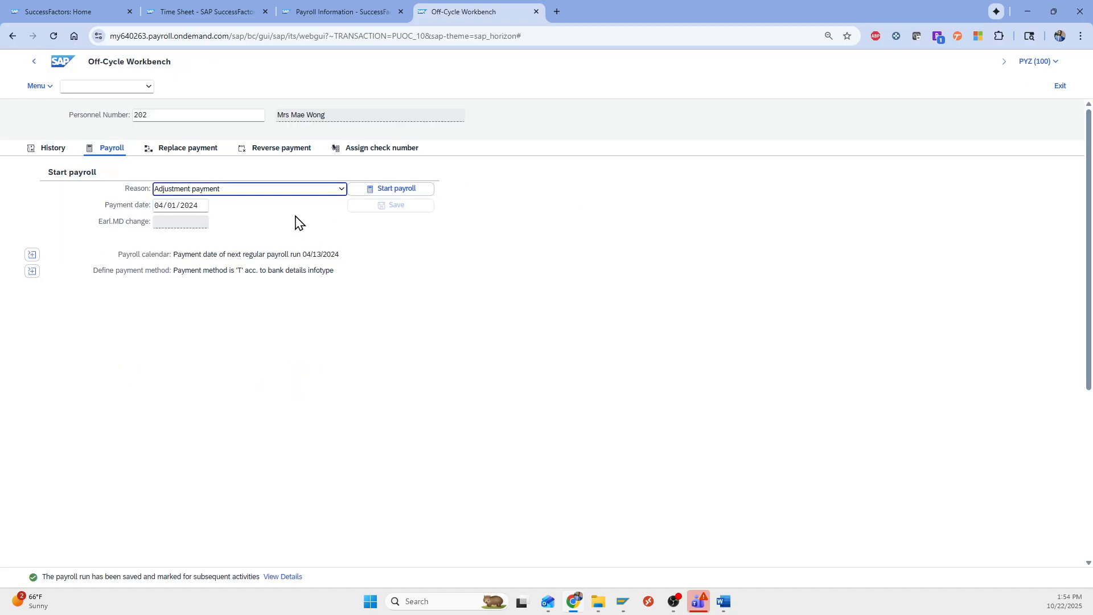
click(46, 149)
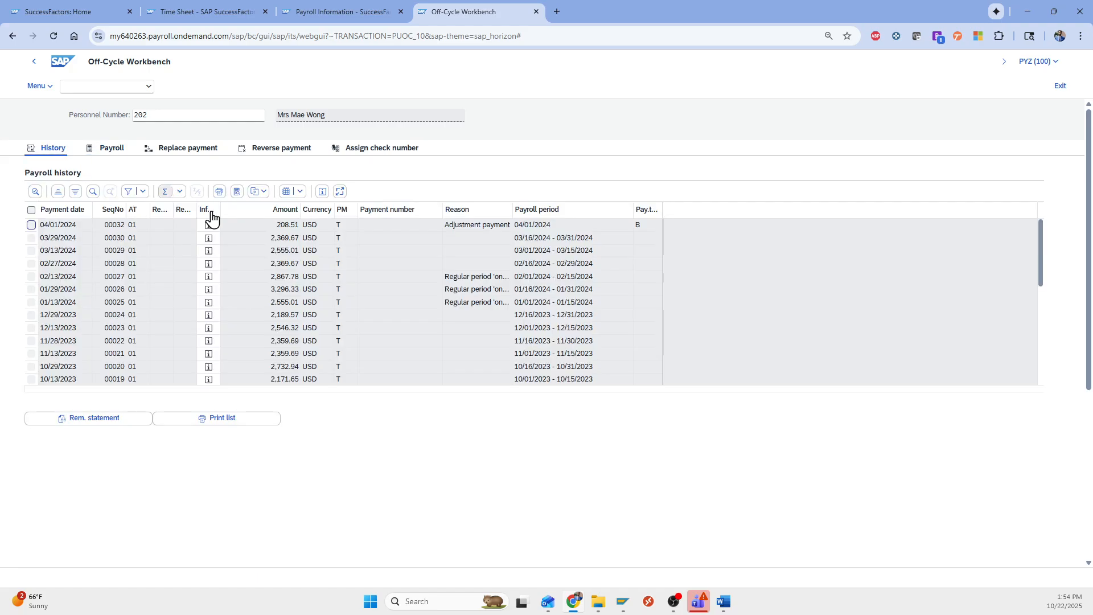
click(54, 228)
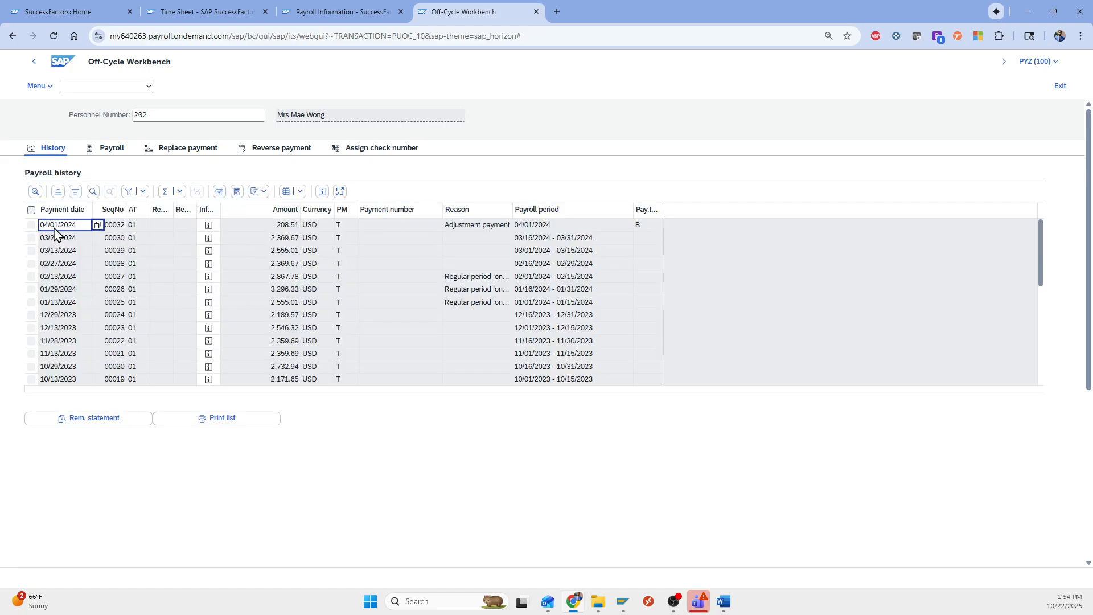
click(31, 225)
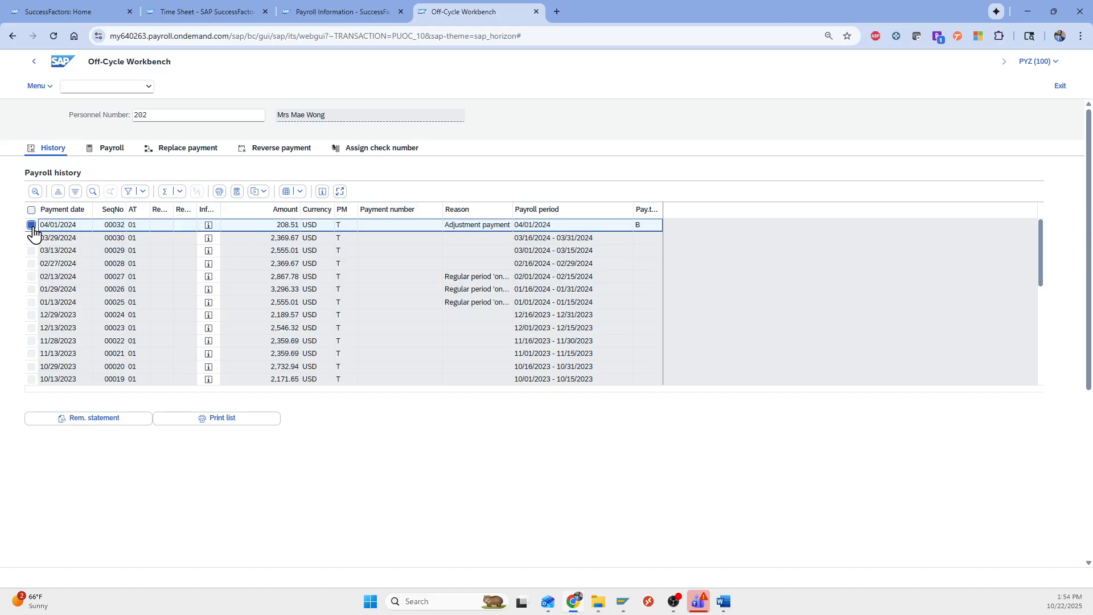